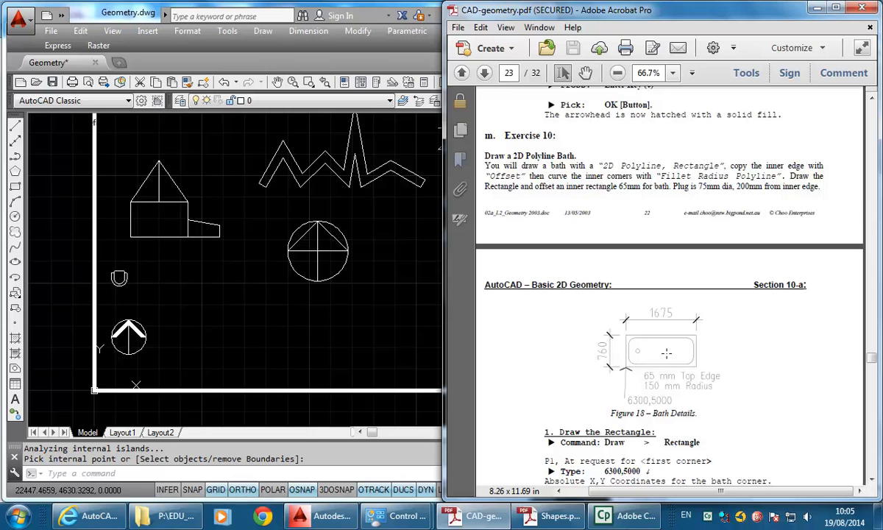
scroll(622, 330, "down", 1)
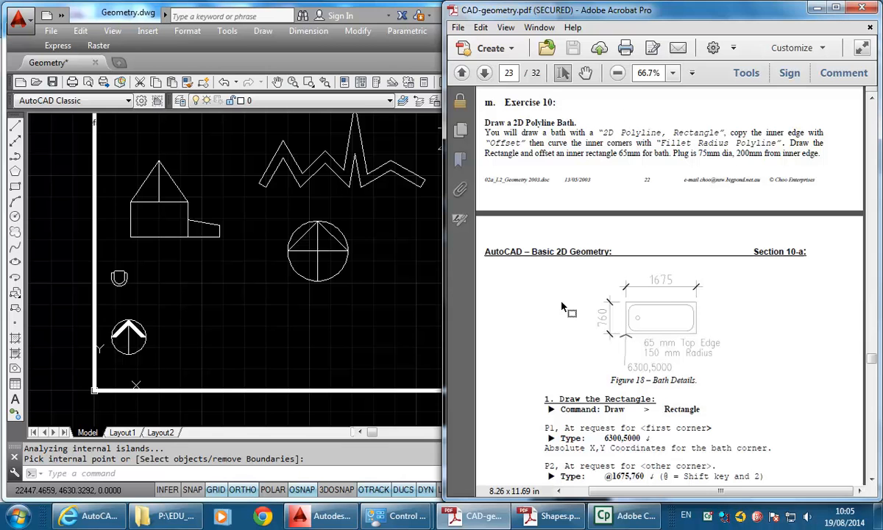
left_click(263, 32)
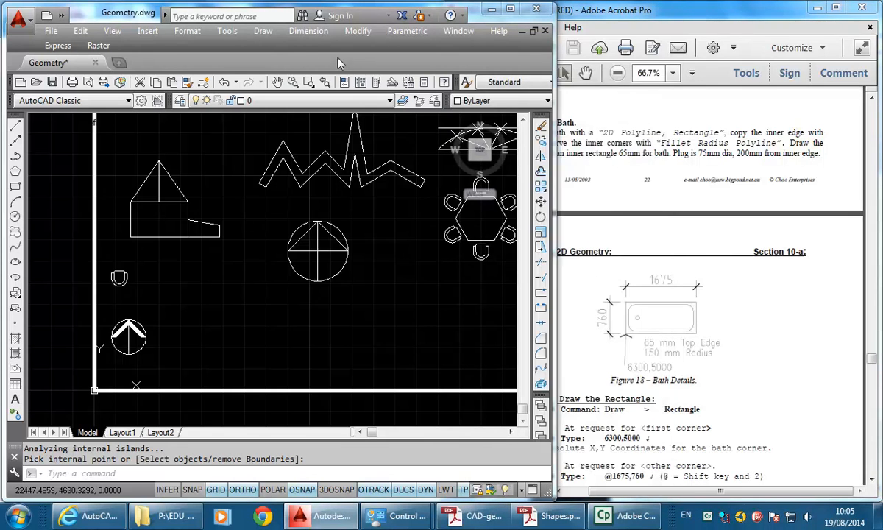
left_click(262, 31)
mouse_move(282, 232)
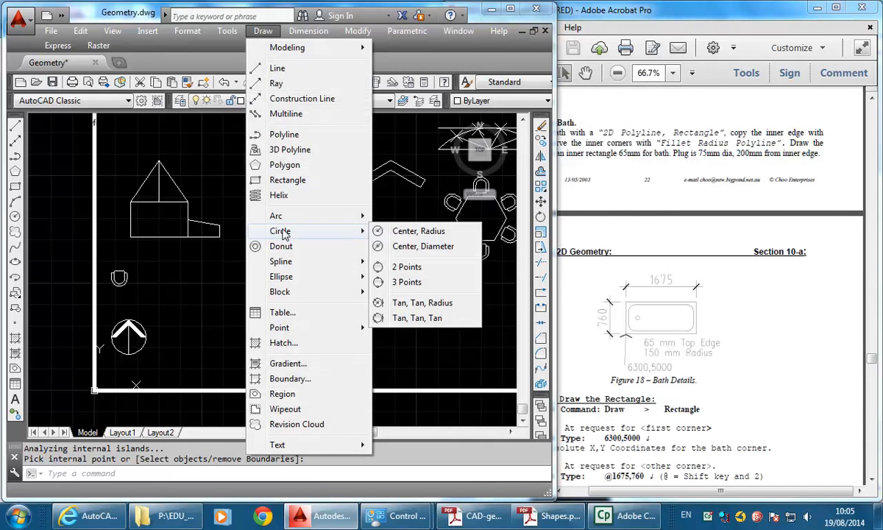
left_click(287, 181)
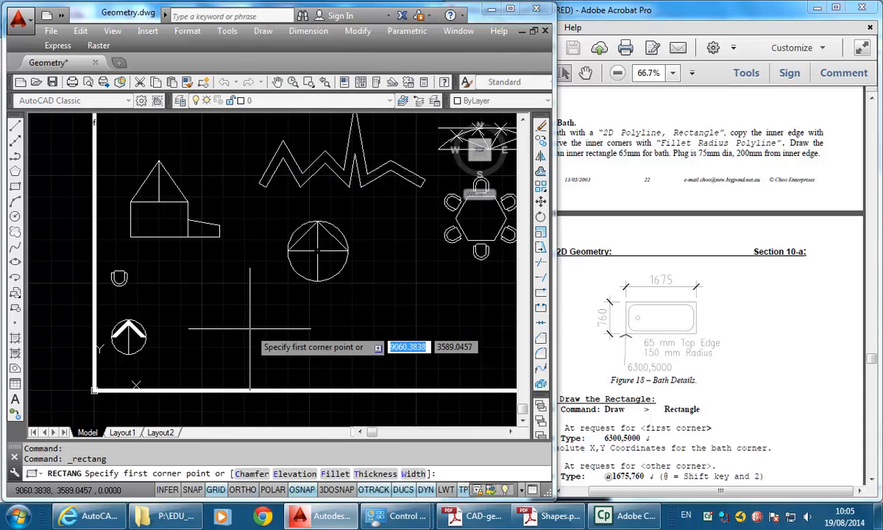
type("6")
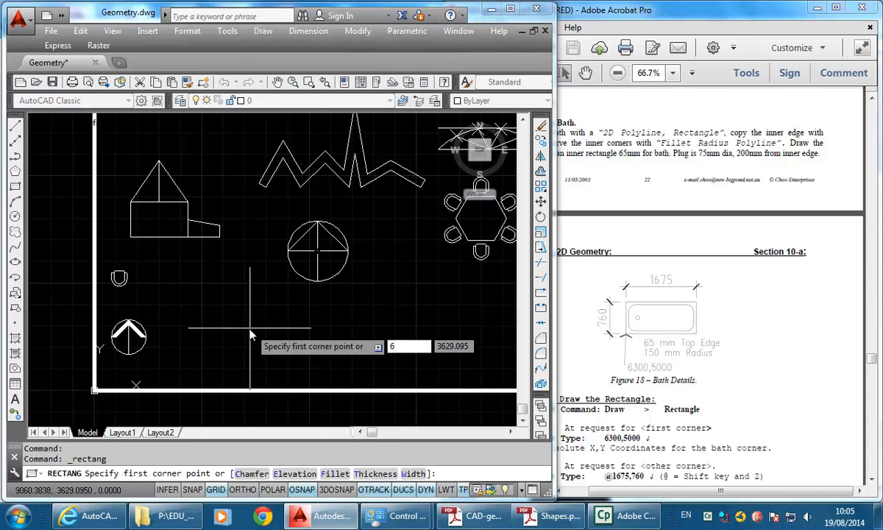
type("300,5000")
key("Return")
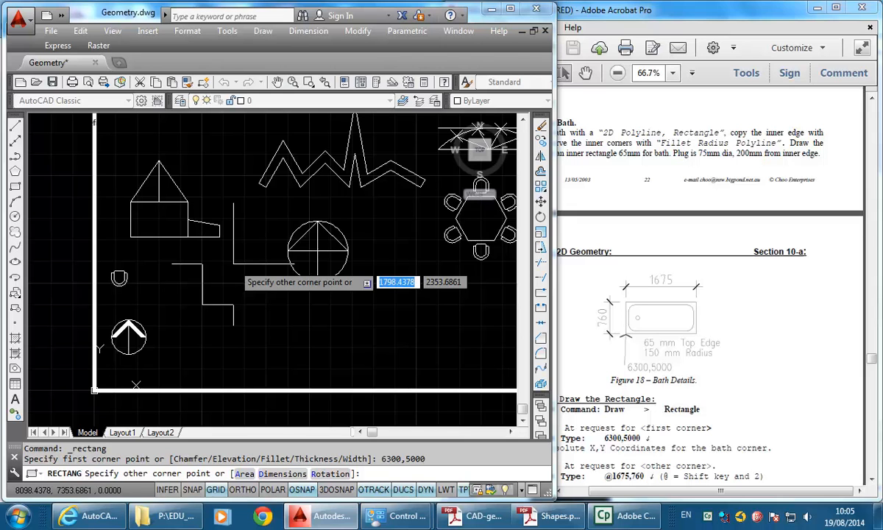
type("@1675")
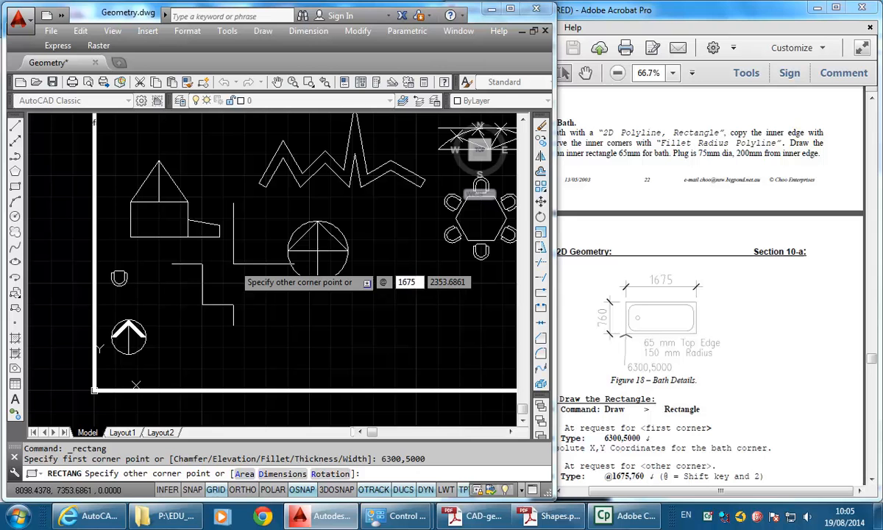
key("Tab")
type("760")
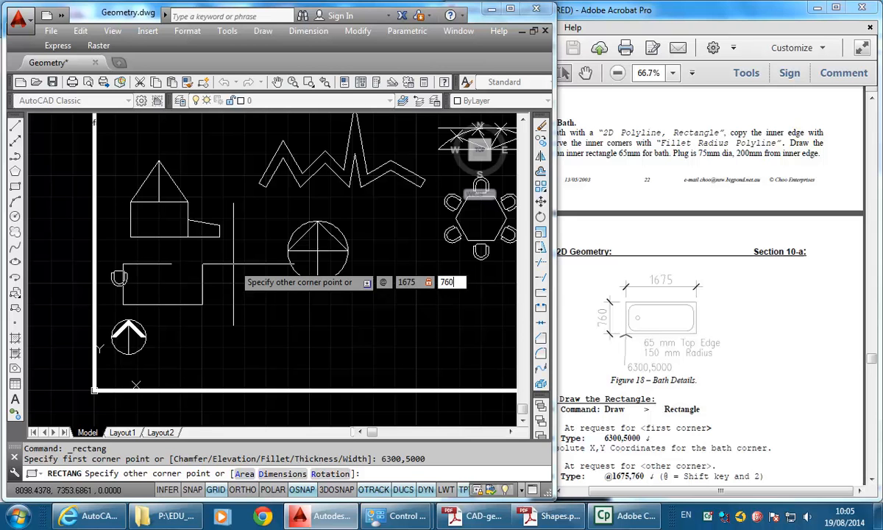
key("Return")
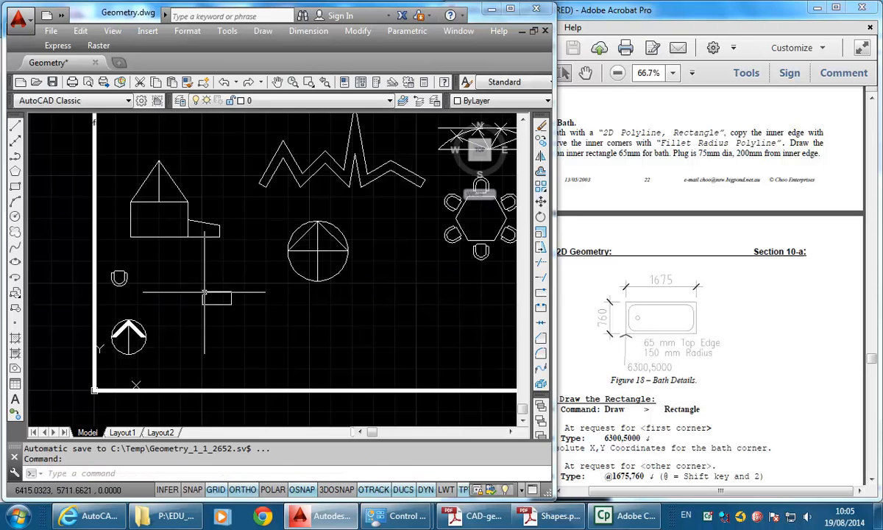
- Offset the bath rectangle 65 mm inward to create the inner edge
scroll(205, 292, "up", 5)
middle_click_drag(205, 293, 261, 240)
scroll(260, 266, "up", 2)
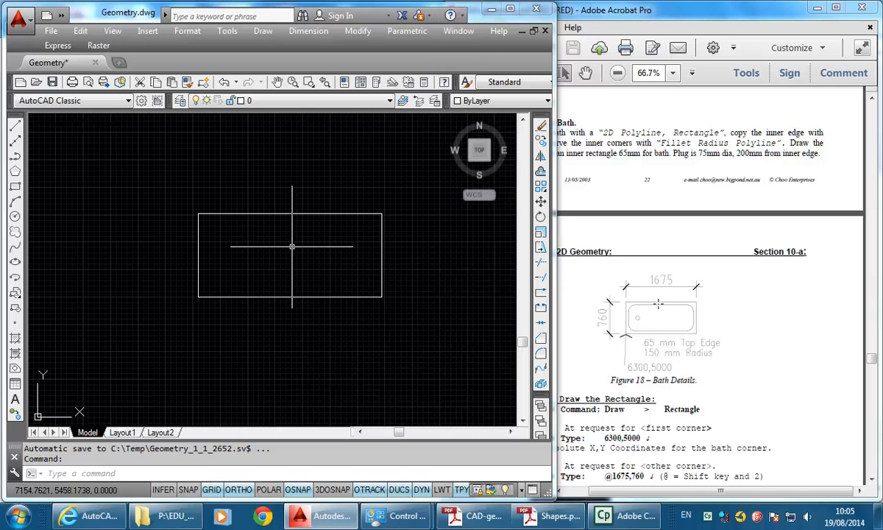
left_click(361, 31)
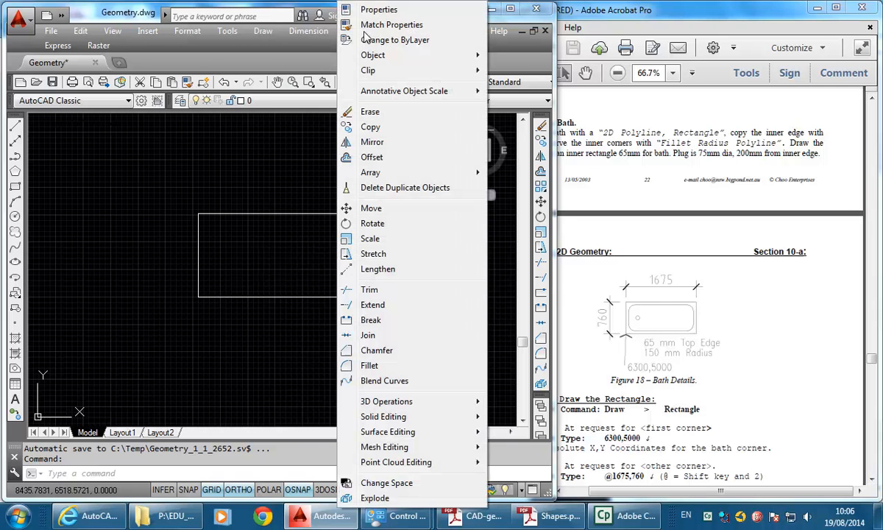
left_click(372, 157)
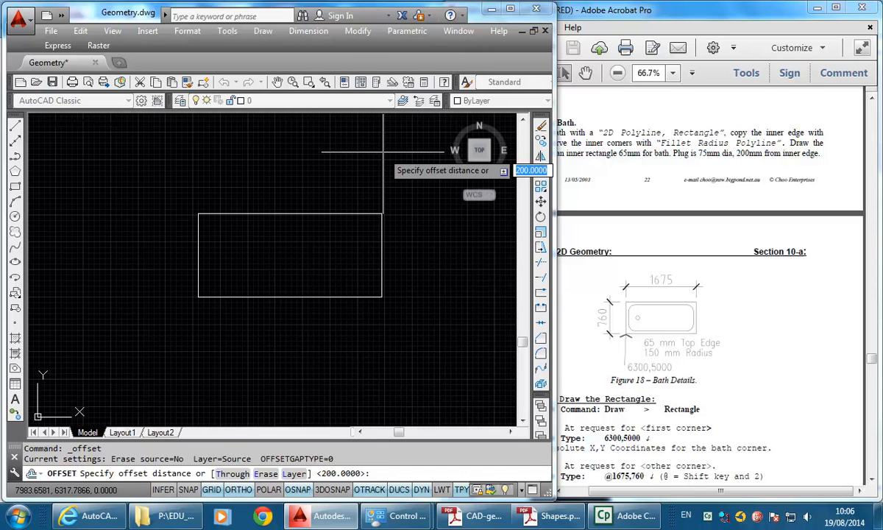
type("65")
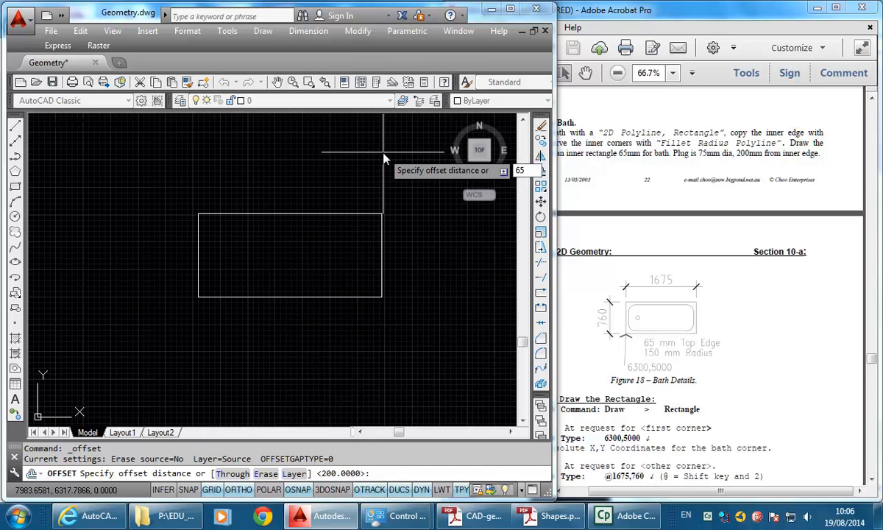
key("Return")
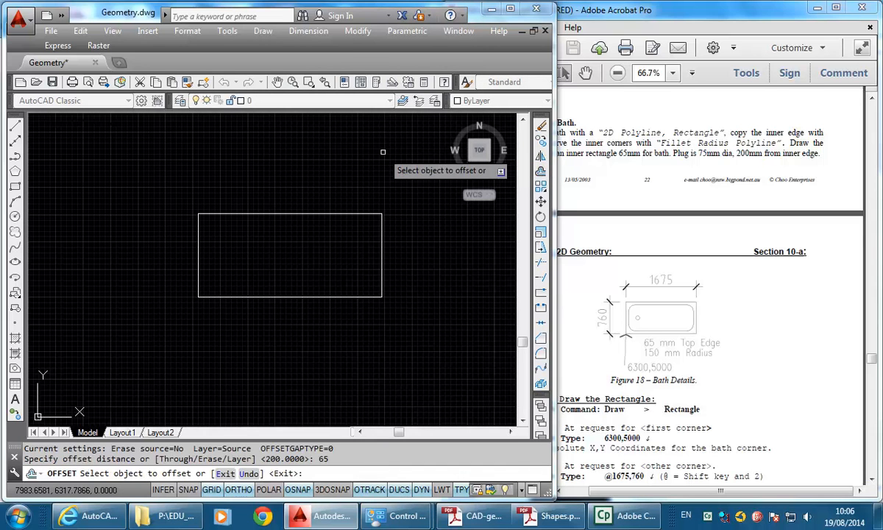
left_click(324, 215)
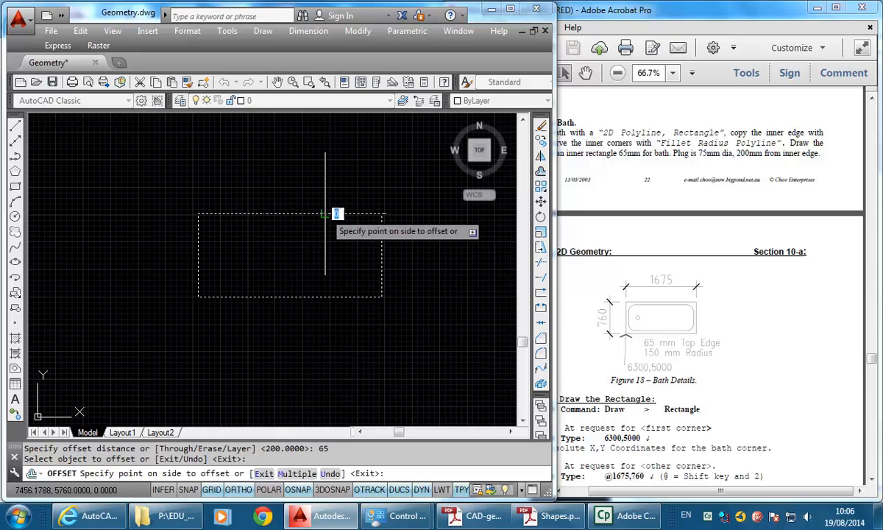
left_click(316, 256)
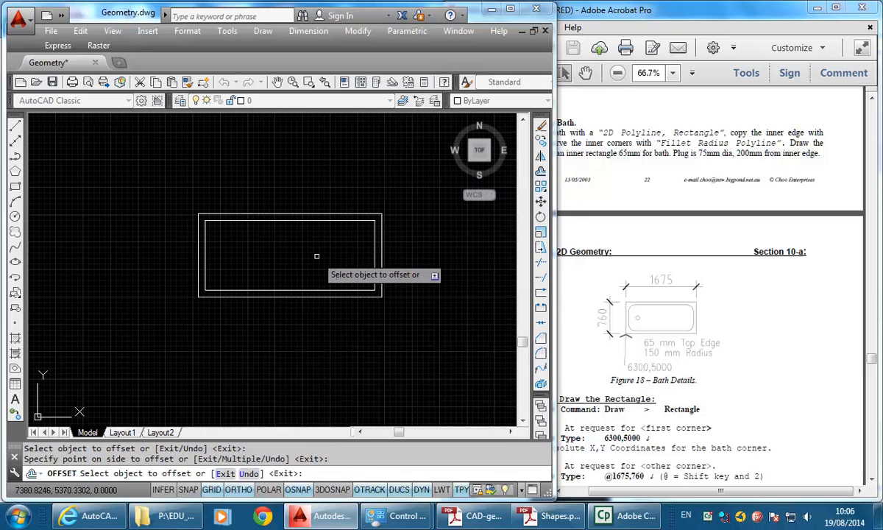
- Fillet all corners of the inner rectangle as a polyline with a 150 mm radius
left_click(597, 368)
scroll(596, 365, "down", 5)
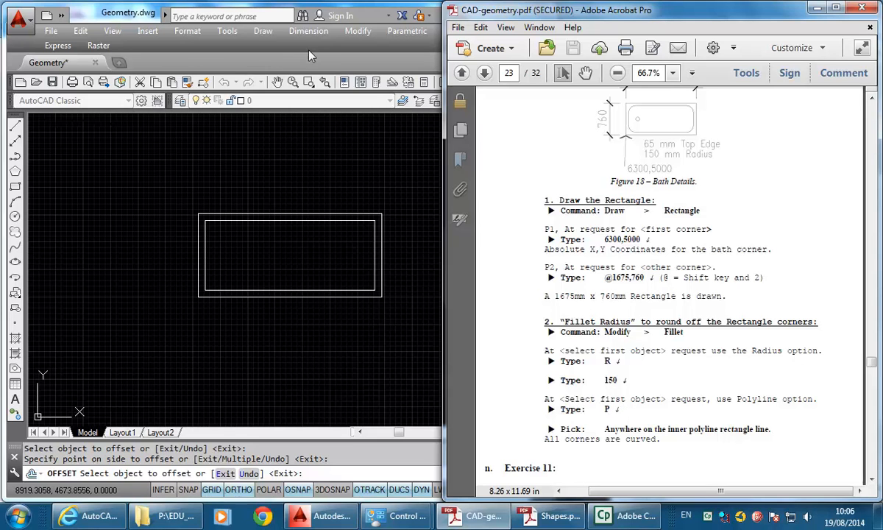
left_click(335, 32)
left_click(361, 32)
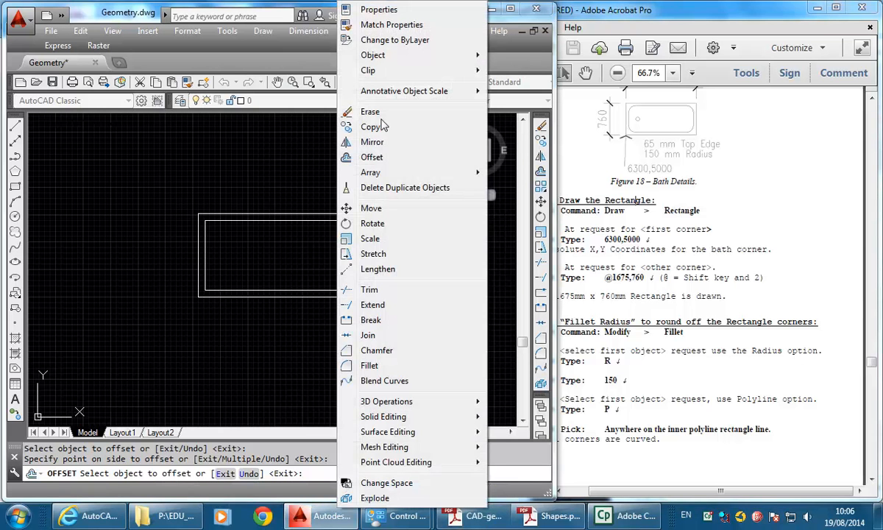
left_click(370, 366)
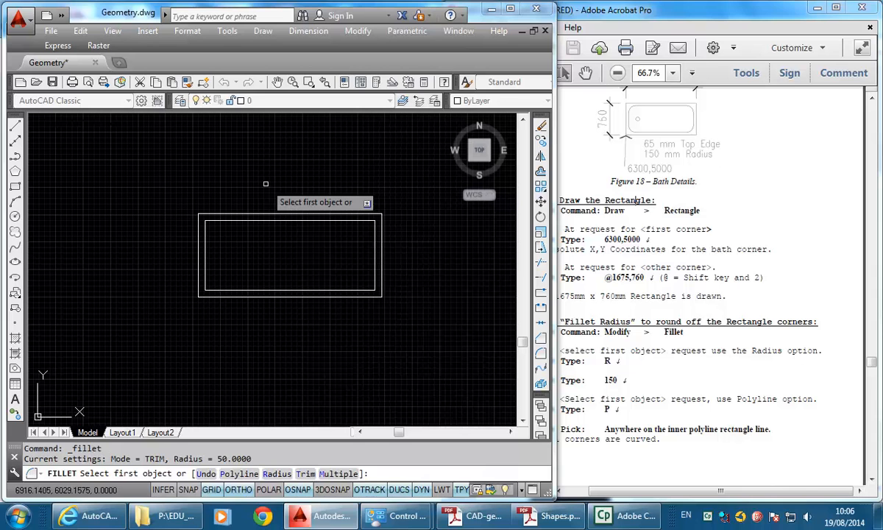
type("r")
key("Return")
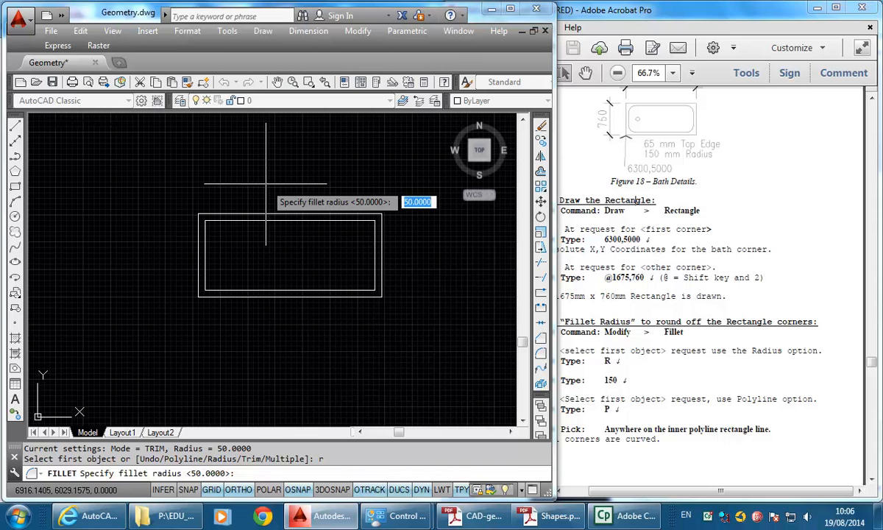
type("150")
key("Return")
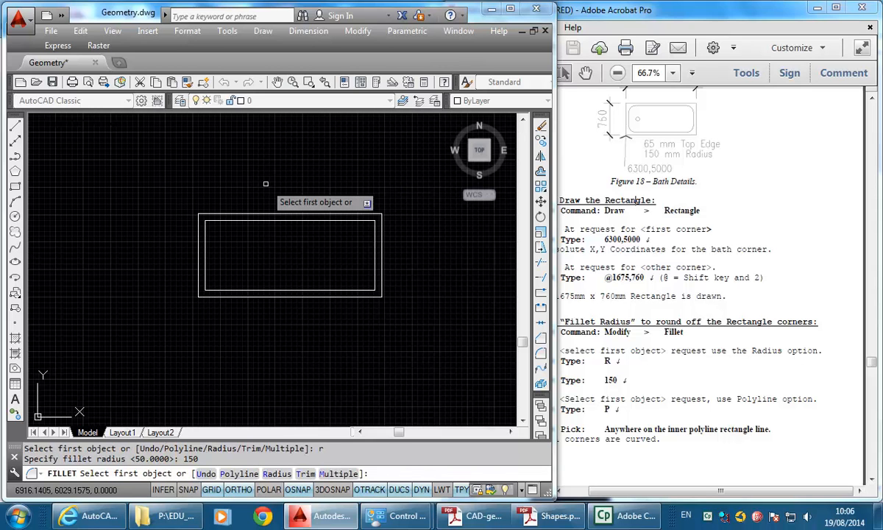
type("p")
key("Return")
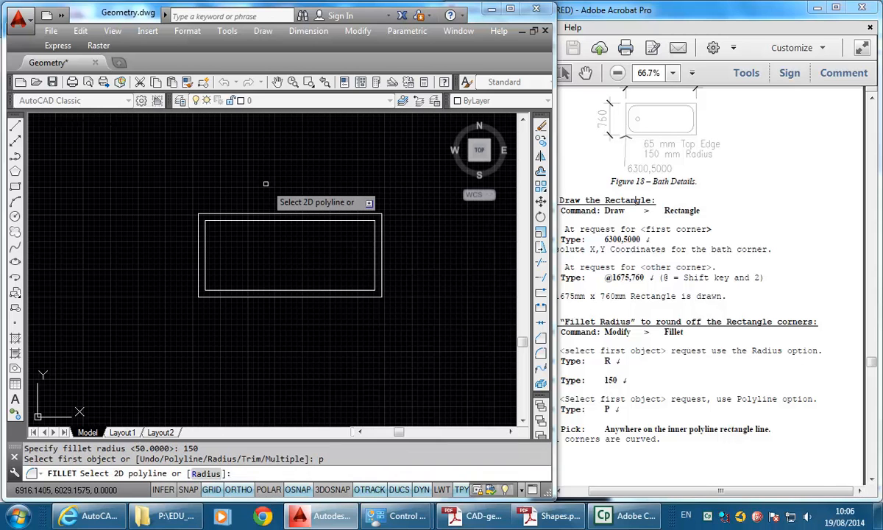
left_click(273, 220)
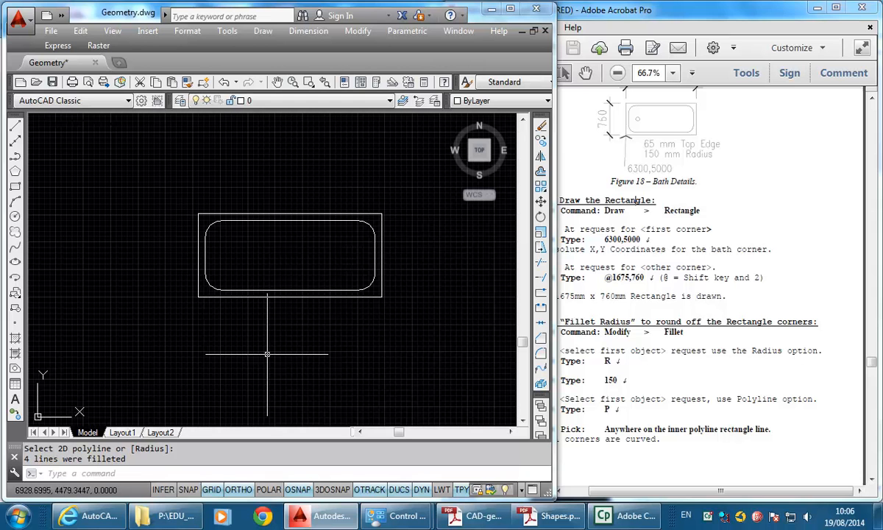
- Try filleting the single corner between the outer rectangle's top and right edges, and undo that fillet
left_click(358, 35)
left_click(346, 364)
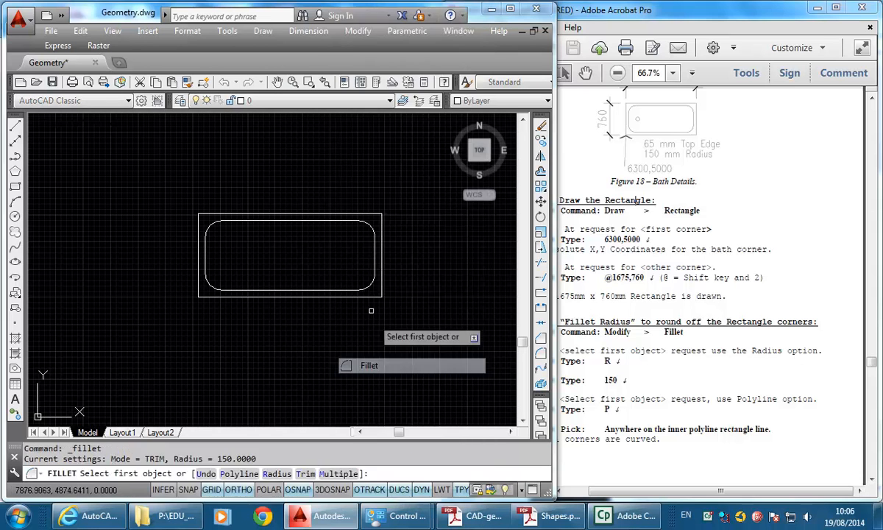
left_click(343, 215)
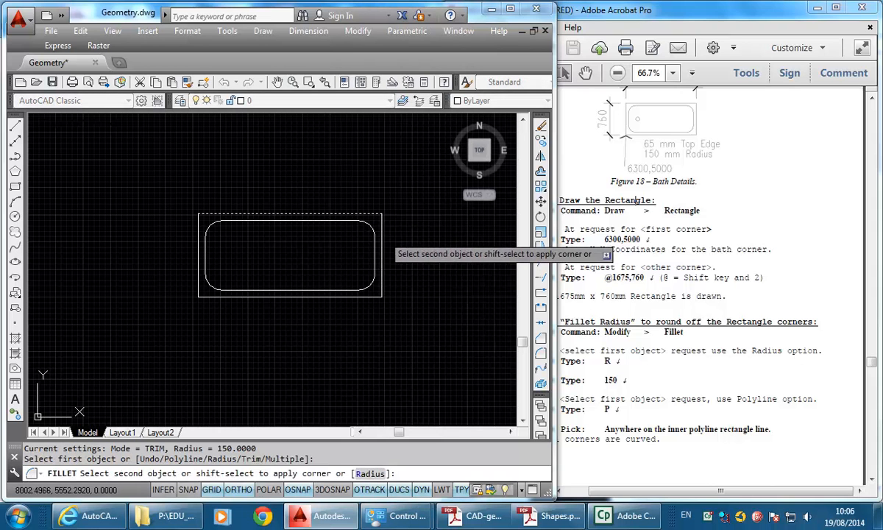
left_click(382, 236)
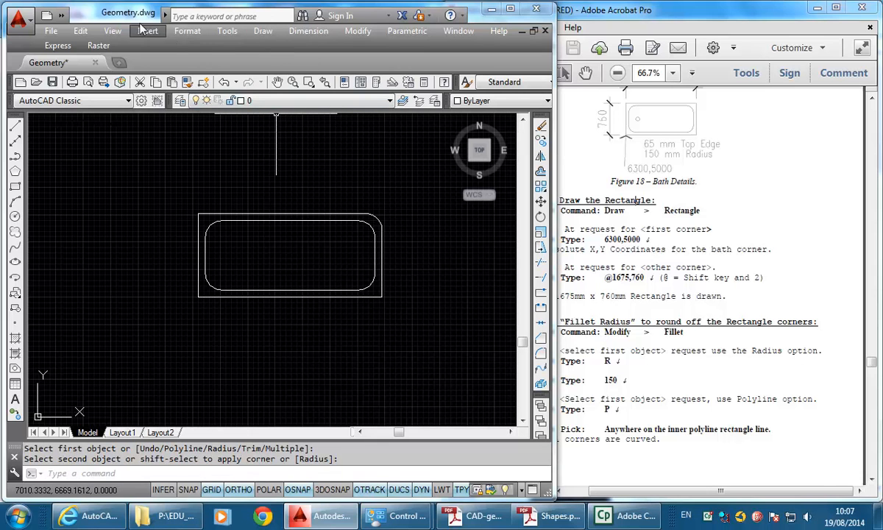
left_click(79, 32)
left_click(80, 47)
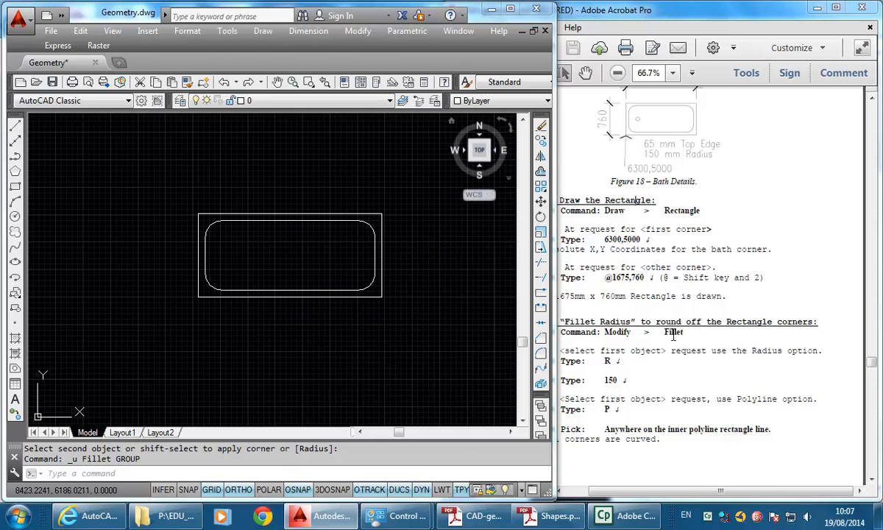
- Check the exercise sheet for the plug's diameter and its distance from the bath's inner edge
left_click(614, 280)
scroll(642, 293, "up", 4)
scroll(642, 293, "up", 1)
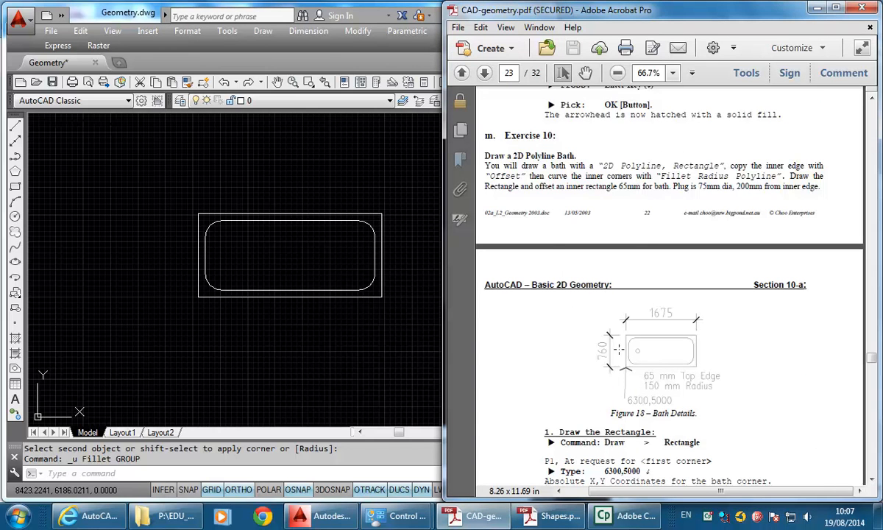
left_click(229, 202)
scroll(221, 246, "up", 2)
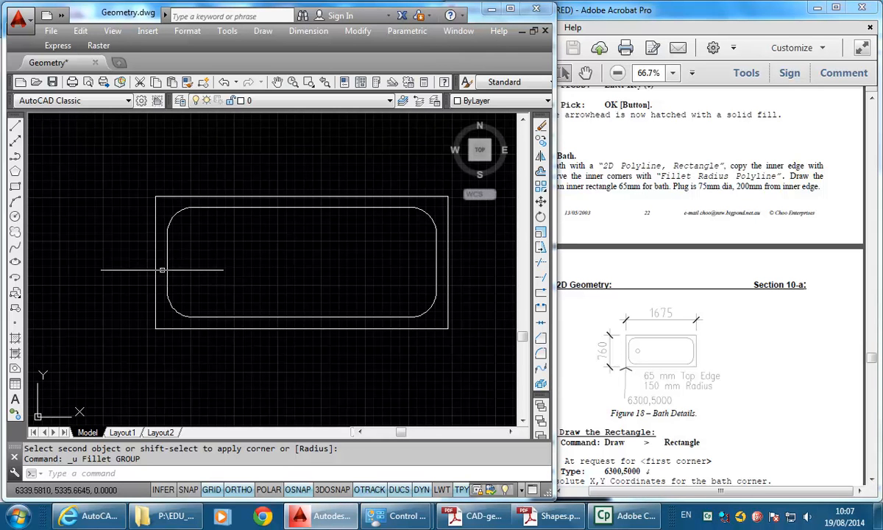
left_click(263, 31)
mouse_move(365, 233)
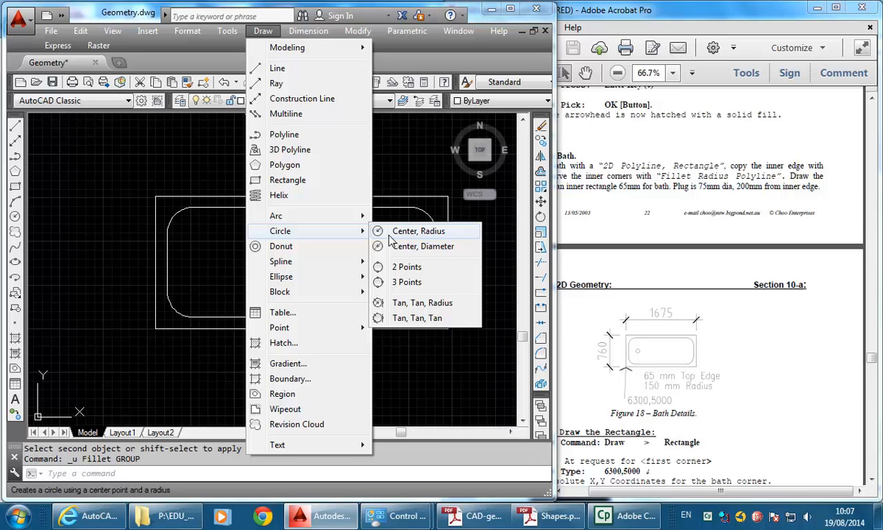
left_click(418, 232)
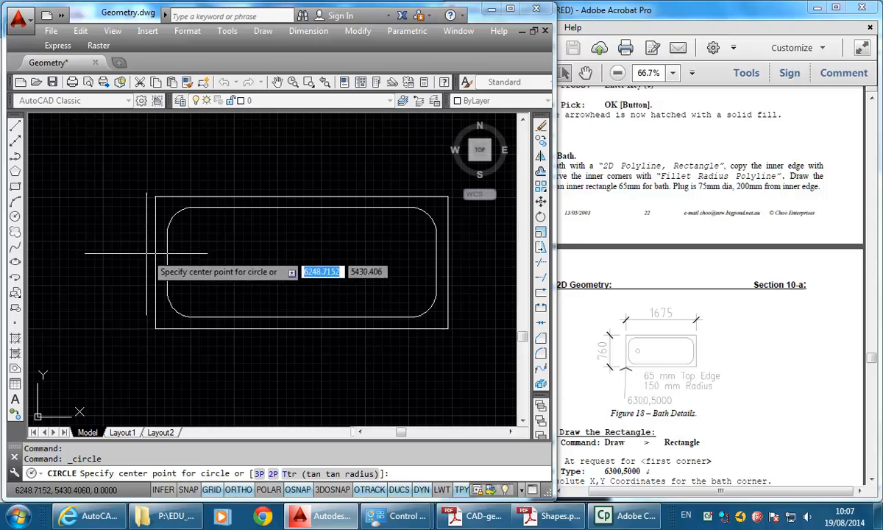
left_click(216, 261)
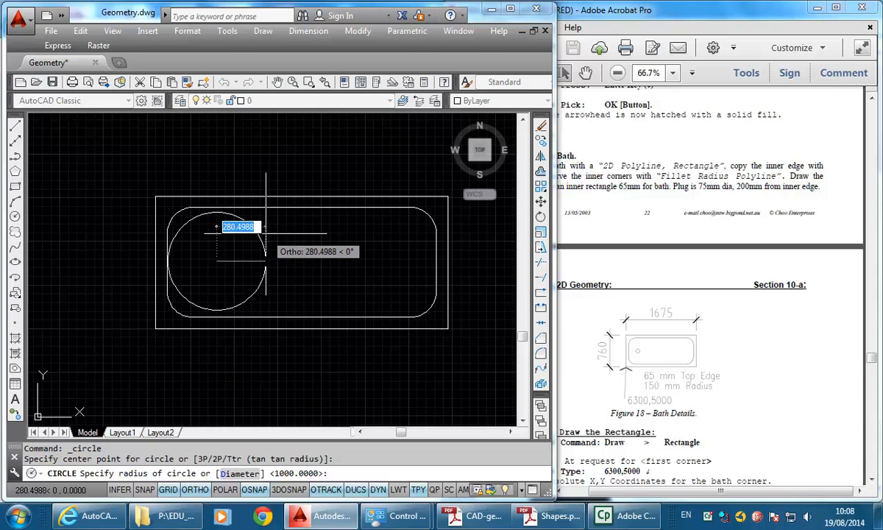
key("Escape")
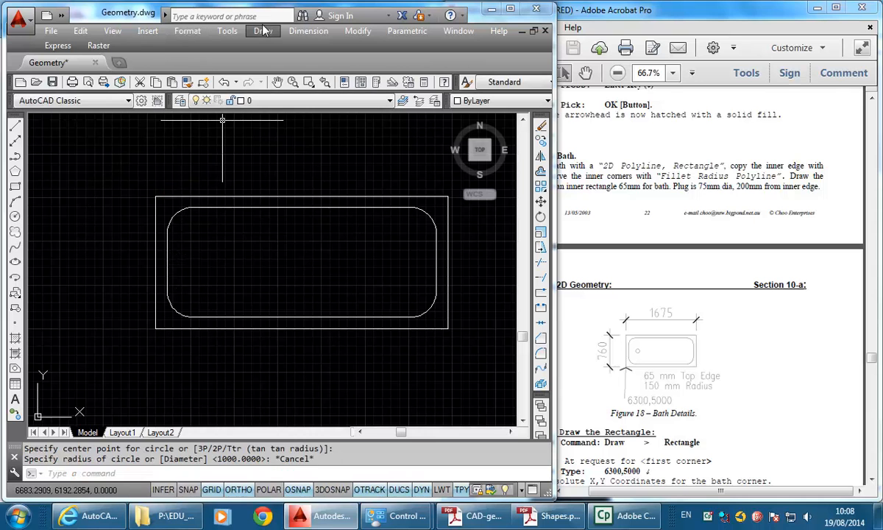
- Try placing a 75 mm diameter plug circle by eye inside the left part of the inner bath edge, and undo it
left_click(263, 31)
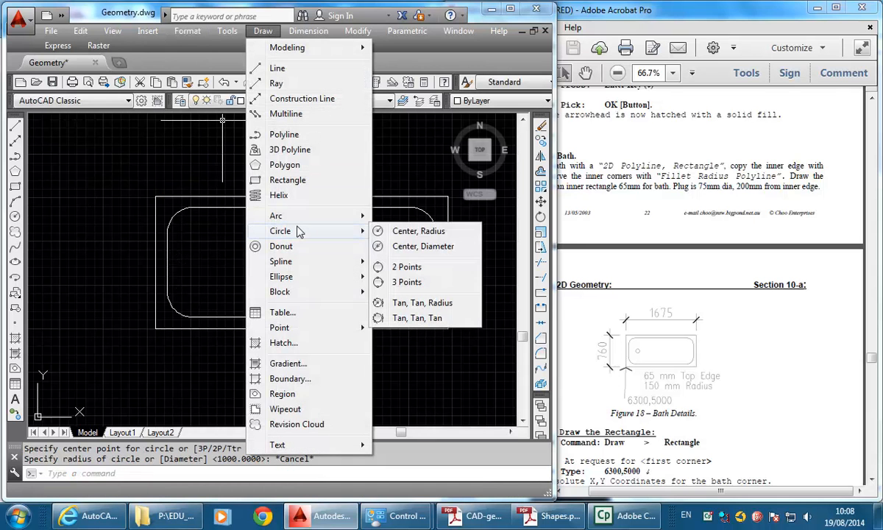
left_click(410, 249)
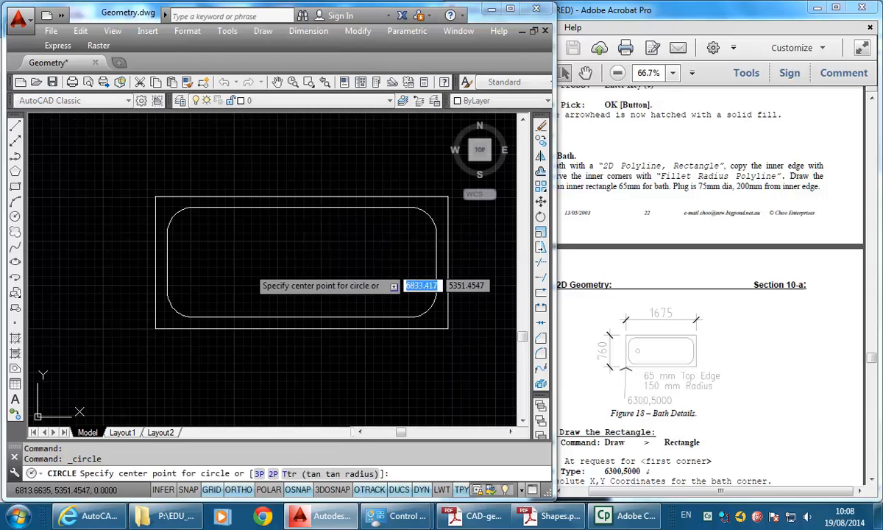
left_click(222, 261)
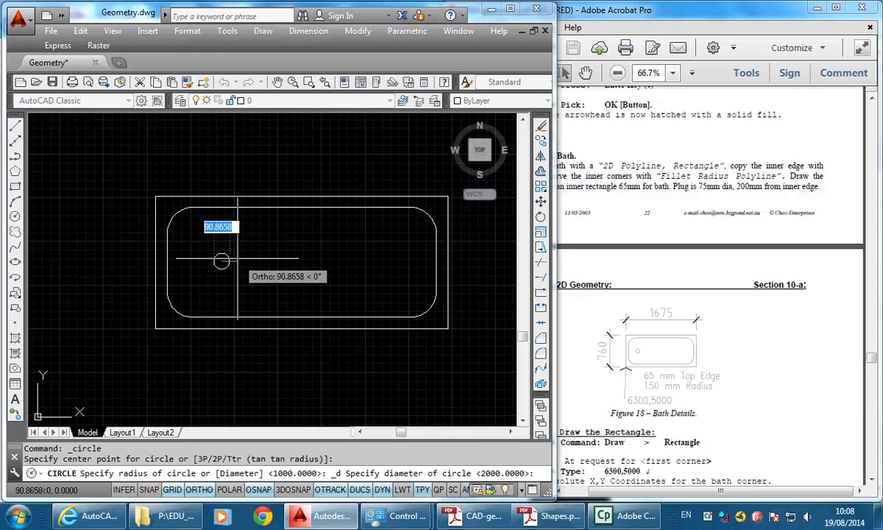
type("75")
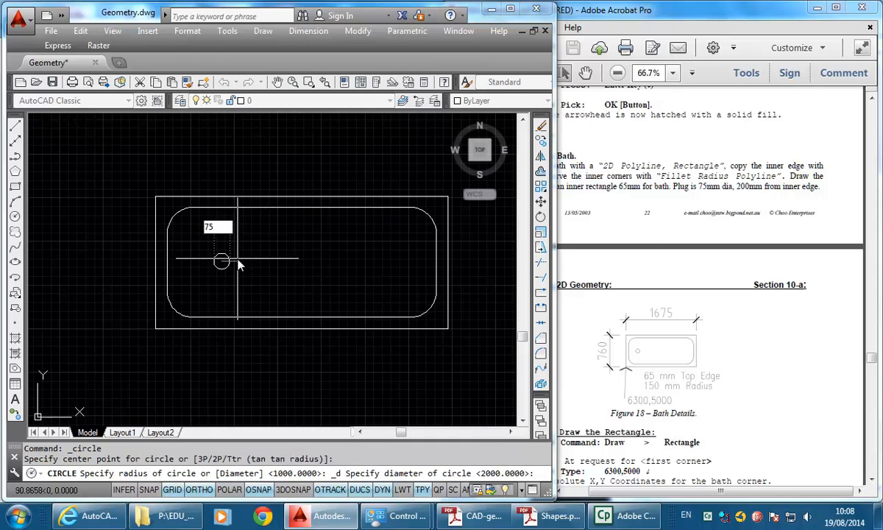
key("Return")
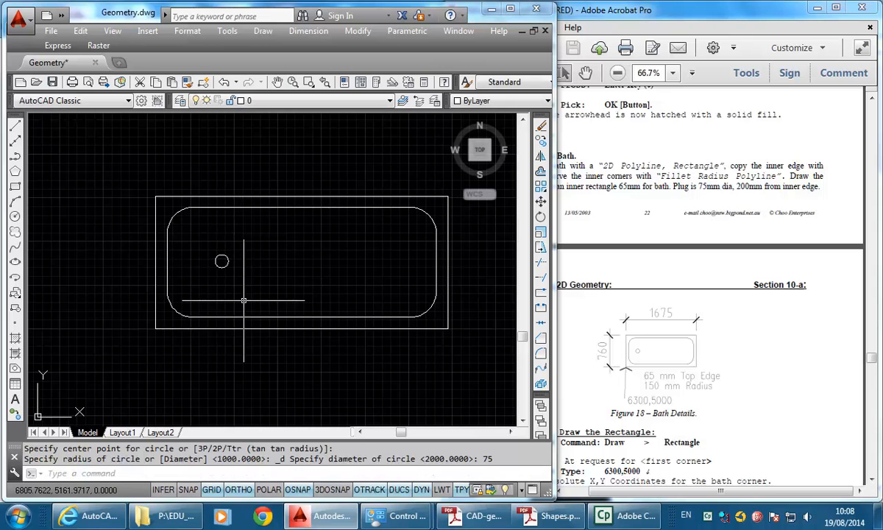
left_click(81, 31)
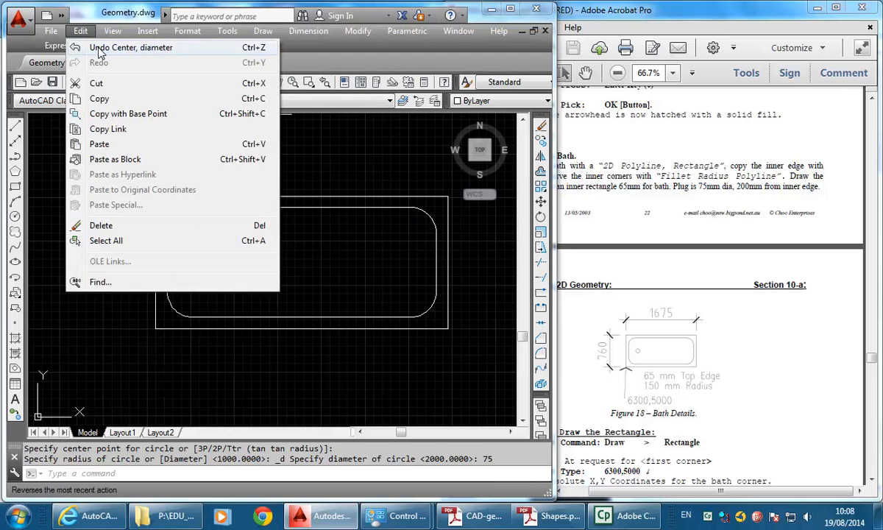
left_click(106, 47)
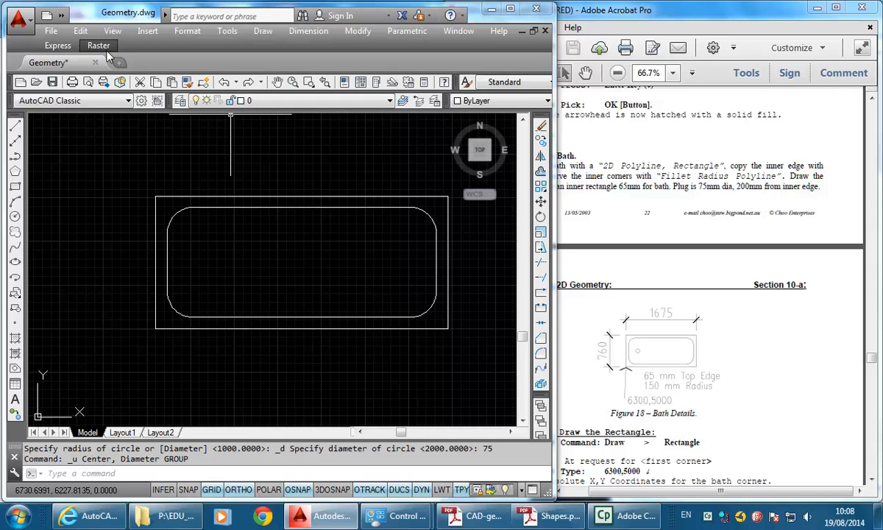
- Draw the 75 mm diameter plug circle, centred about 200 mm horizontally inward from the midpoint of the inner edge's left side
left_click(262, 31)
mouse_move(304, 234)
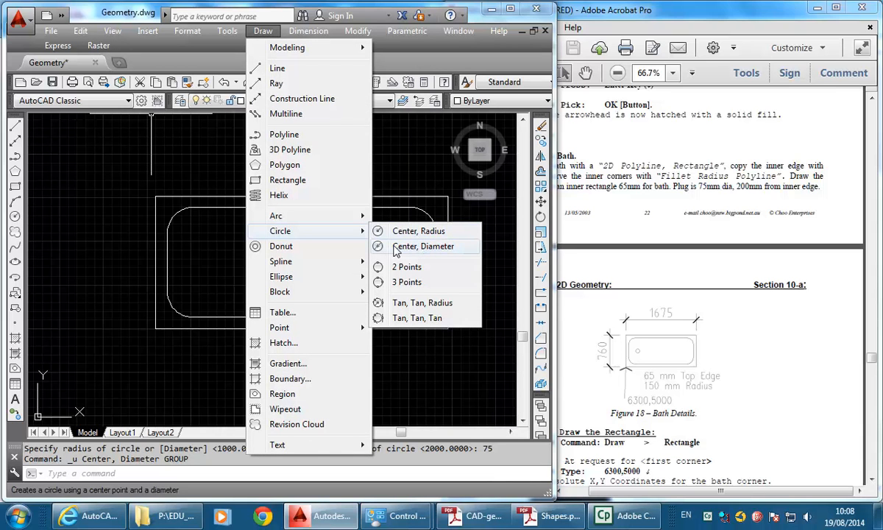
left_click(418, 247)
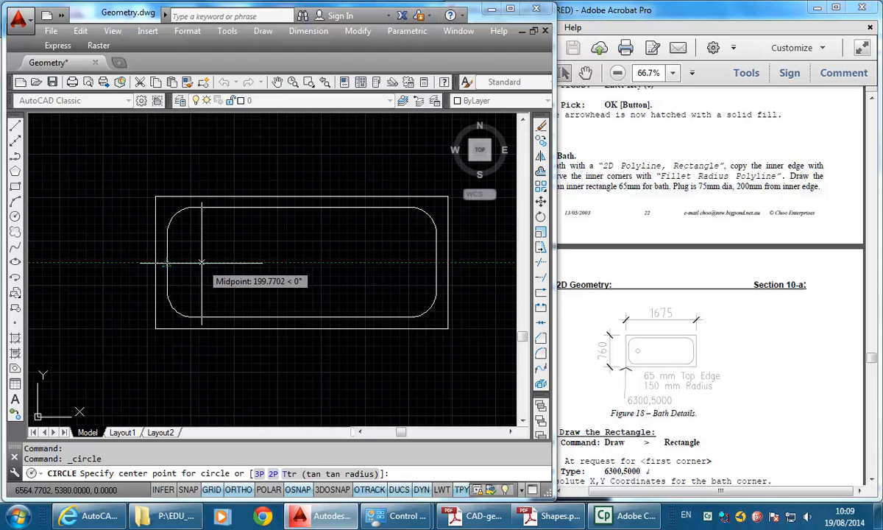
left_click(202, 263)
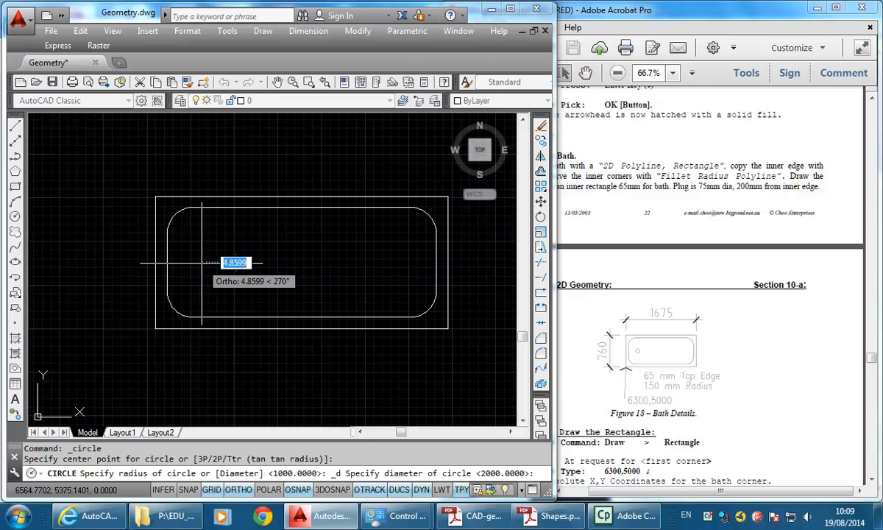
type("75")
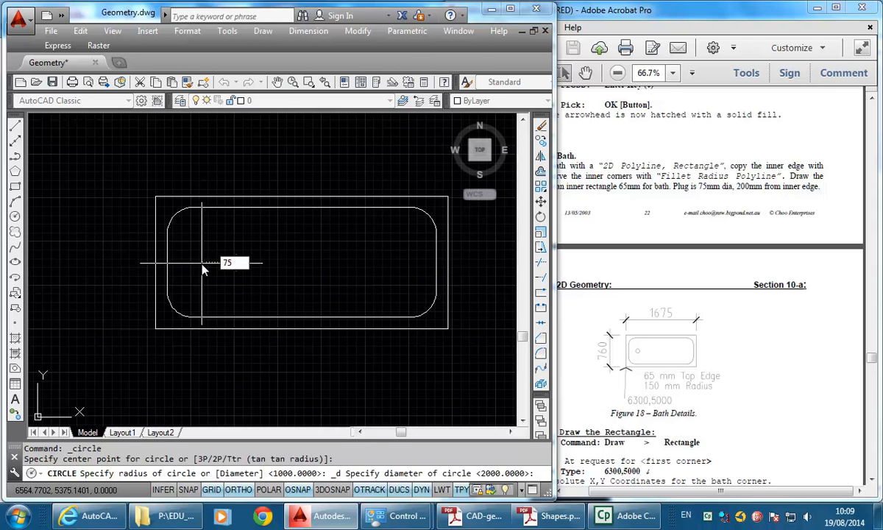
key("Return")
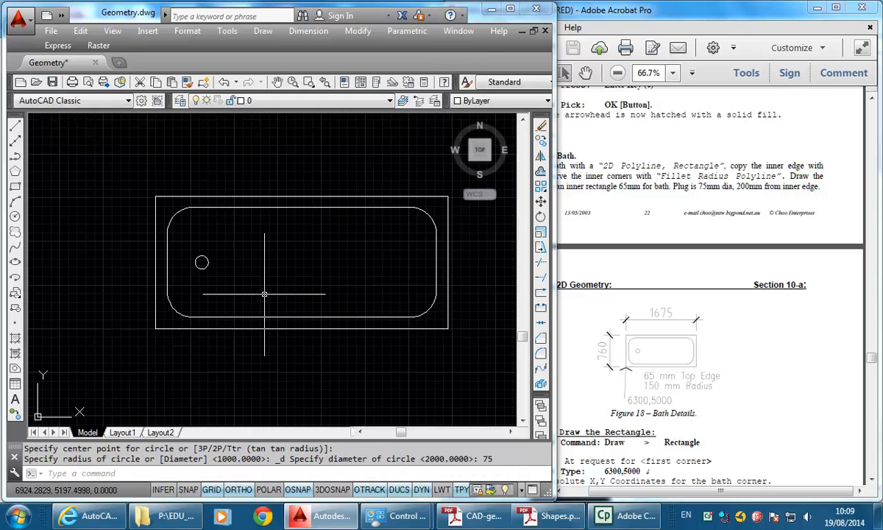
scroll(252, 278, "down", 1)
scroll(259, 310, "up", 1)
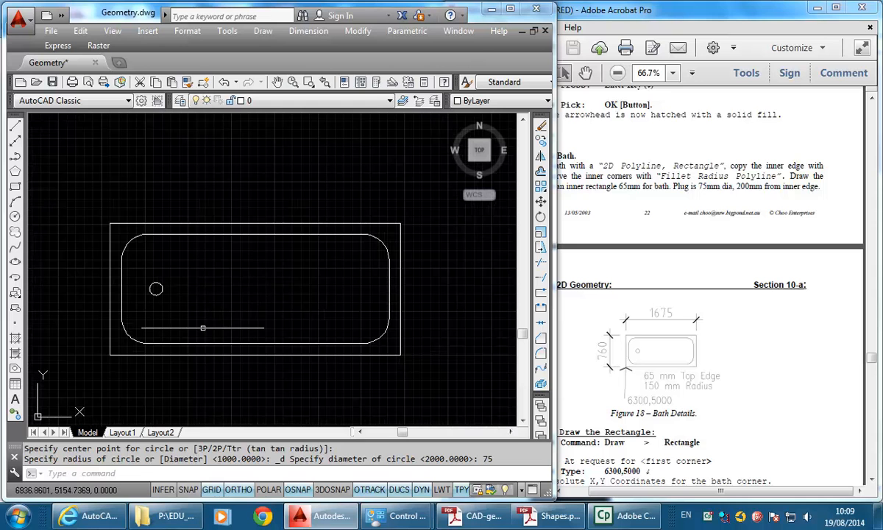
middle_click_drag(203, 328, 226, 322)
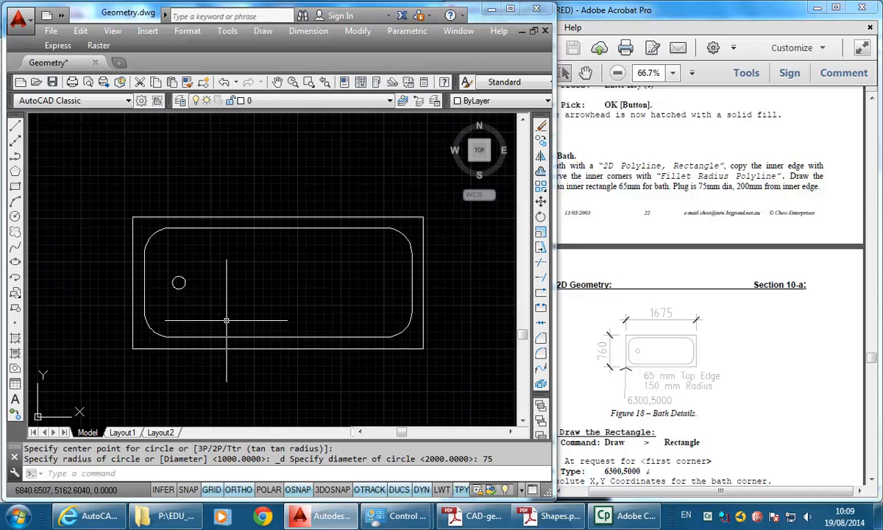